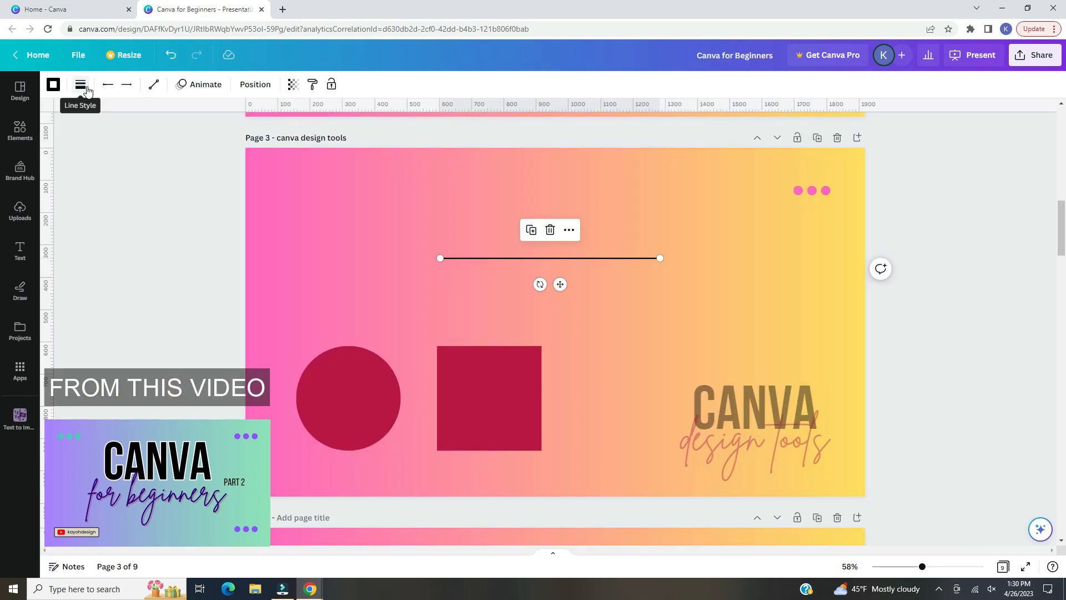
- Style the line with short dashes, rounded end points and a line weight of 12, and open its start and end point options
click(80, 84)
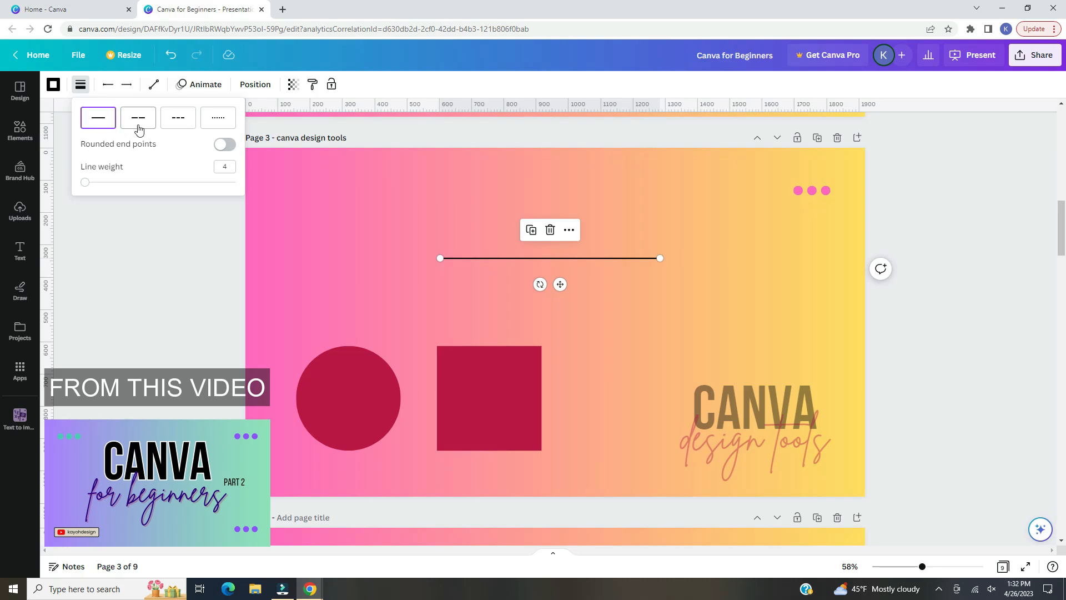
click(178, 119)
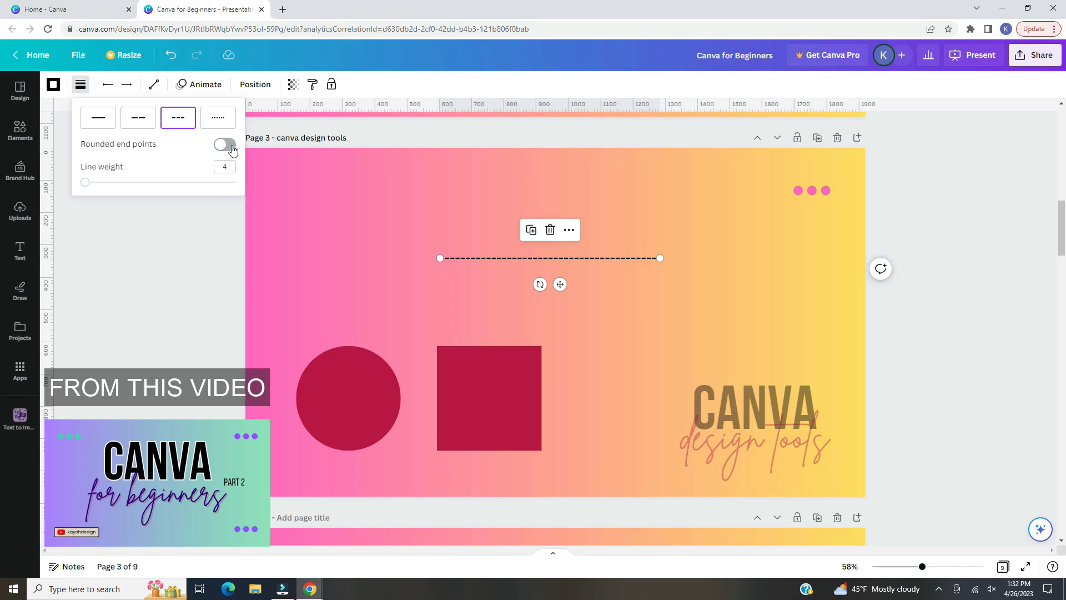
click(231, 148)
mouse_move(83, 189)
mouse_down()
mouse_move(146, 188)
mouse_move(98, 189)
mouse_up()
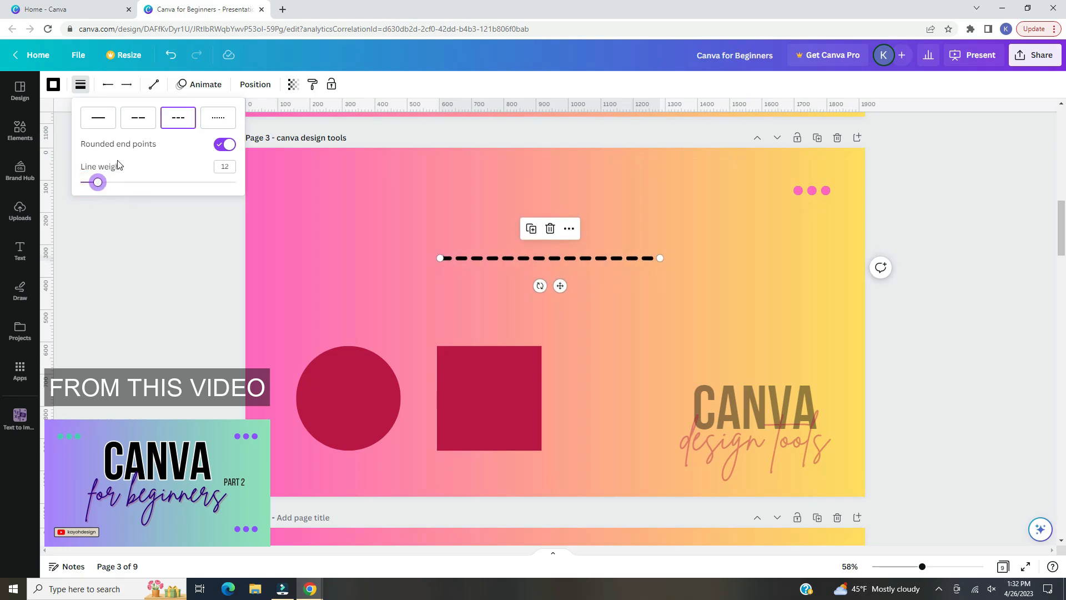
click(113, 91)
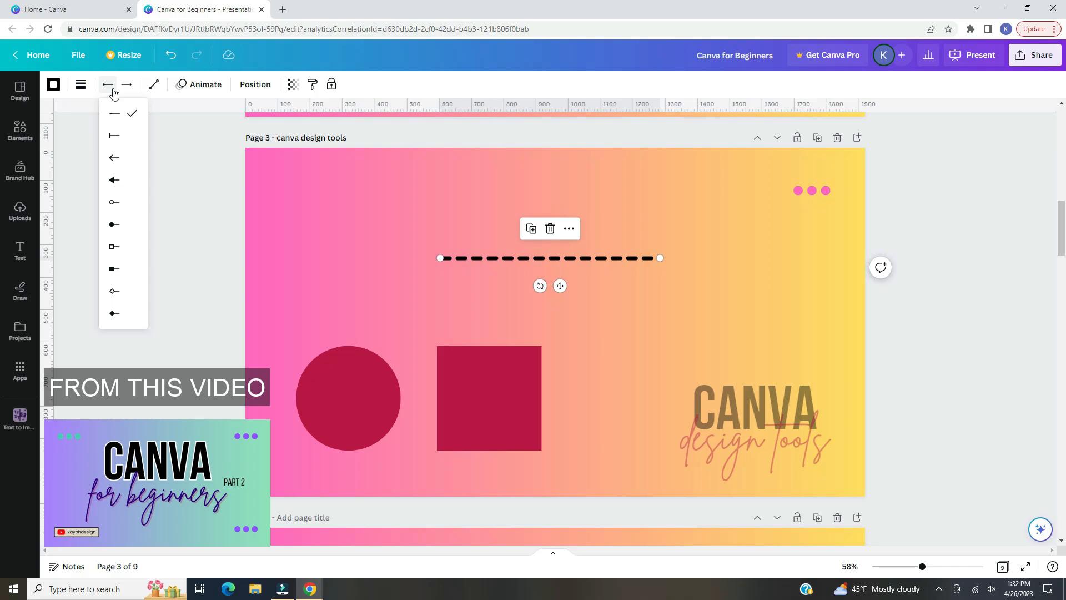
click(126, 93)
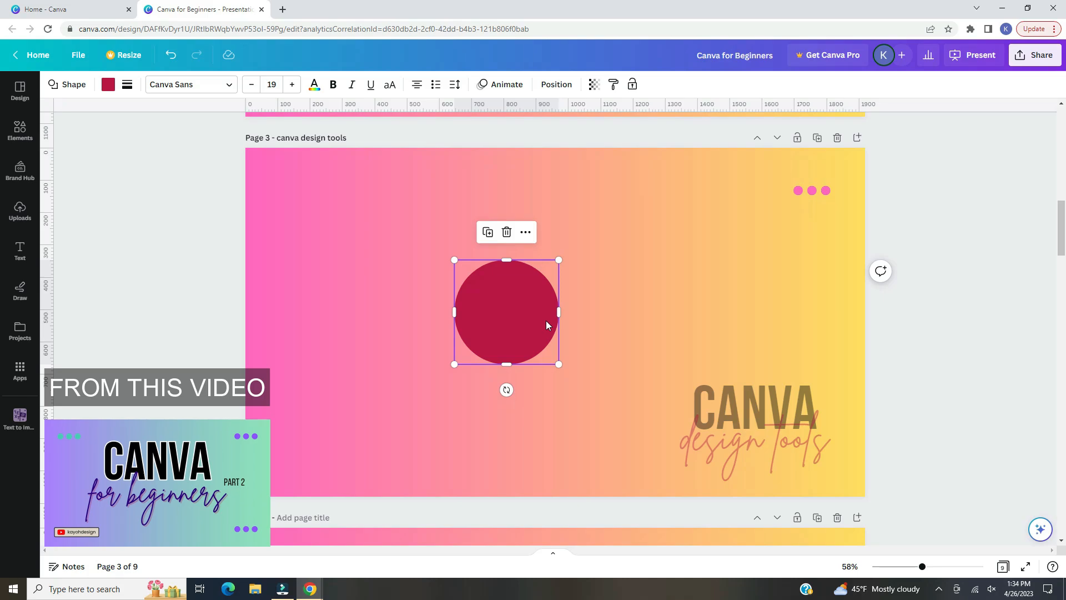
- Add the text "dvonsvosnvsv" inside the circle and move the circle slightly up and to the left
double_click(509, 312)
text(dvonsvosnvsv)
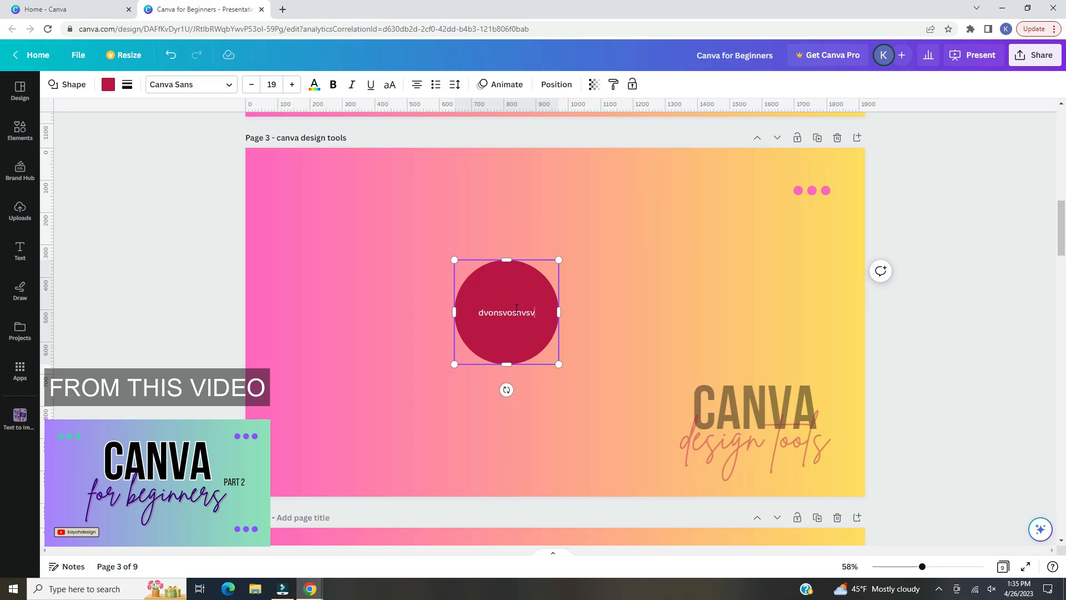
click(565, 275)
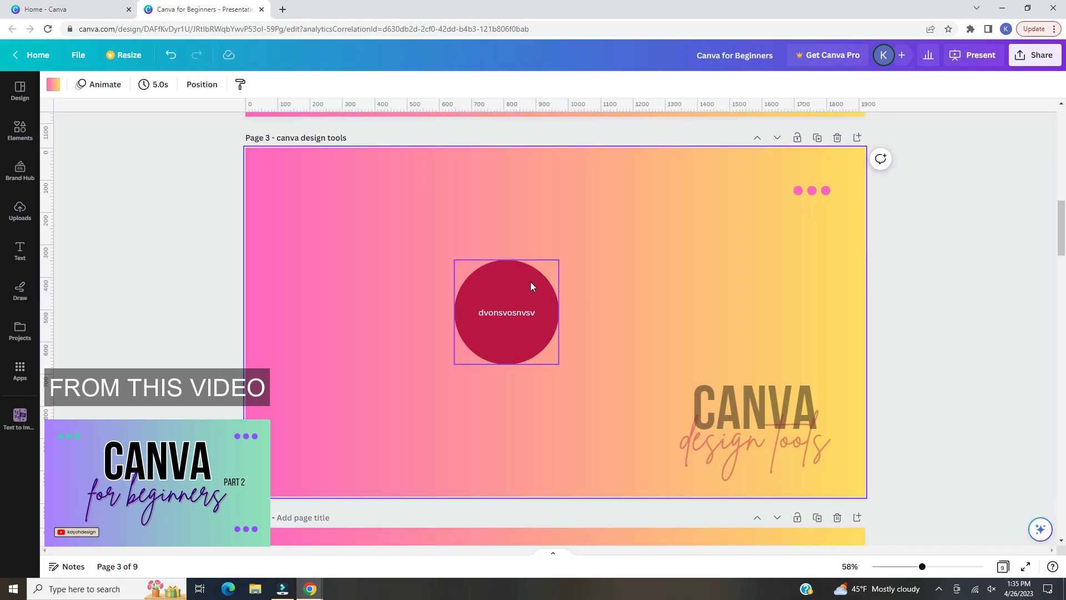
mouse_move(531, 283)
mouse_down()
mouse_move(538, 257)
mouse_move(521, 265)
mouse_up()
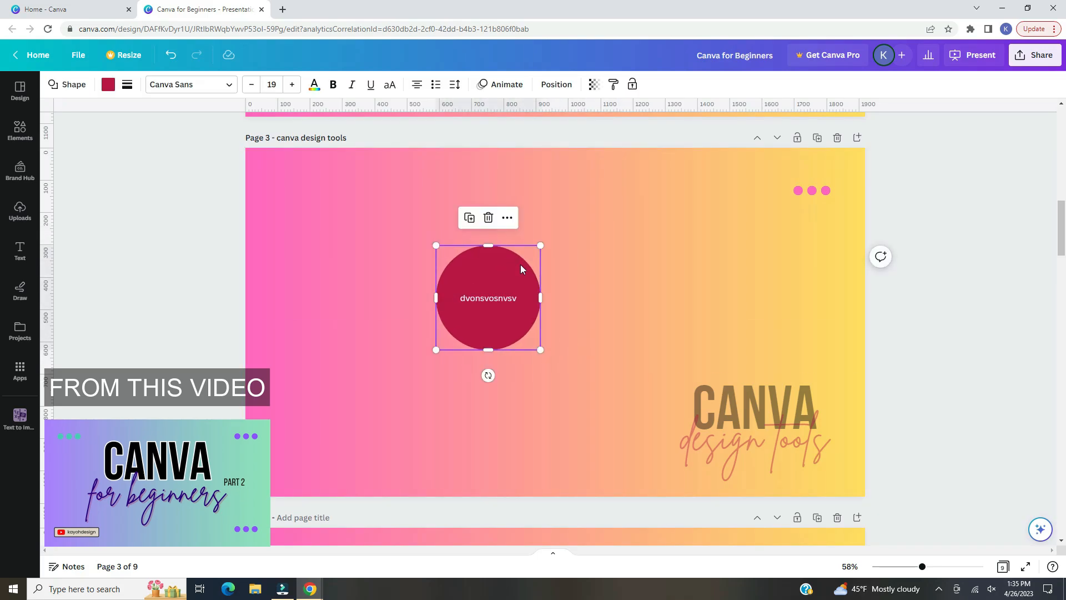
- Undo the circle's move and the text entered inside it
key(ctrl+z)
key(ctrl+z)
key(ctrl+z)
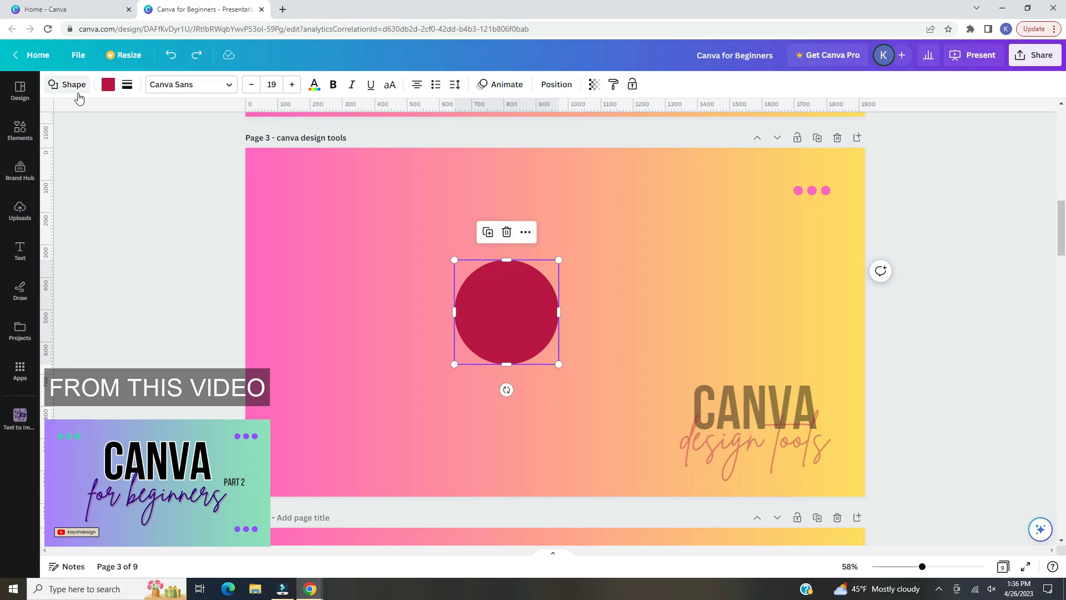
- Change the crimson circle's shape to a heart
click(77, 92)
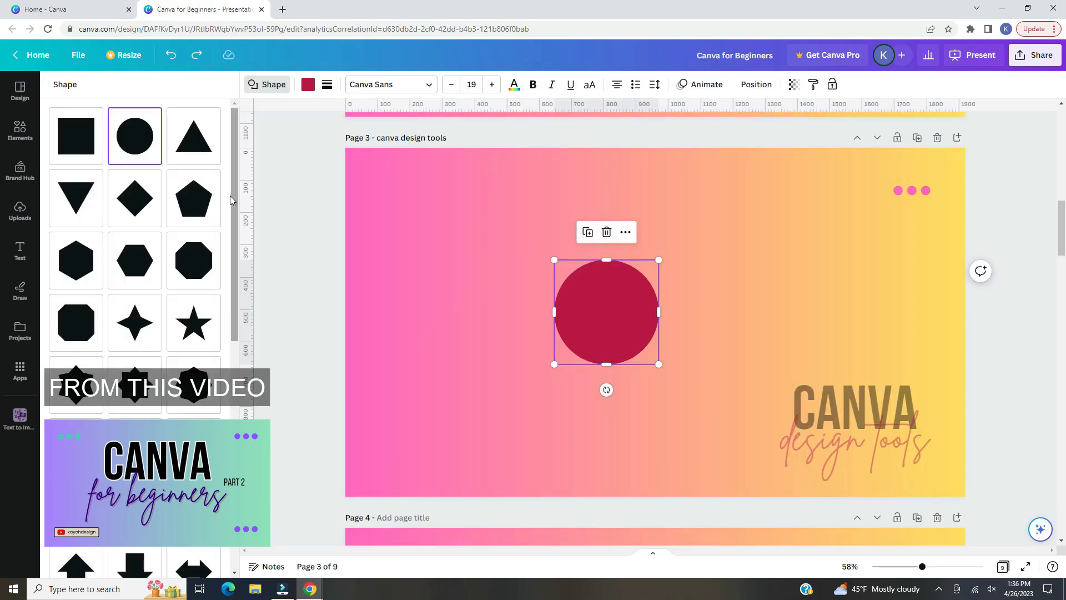
scroll(230, 199, down, 8)
click(216, 304)
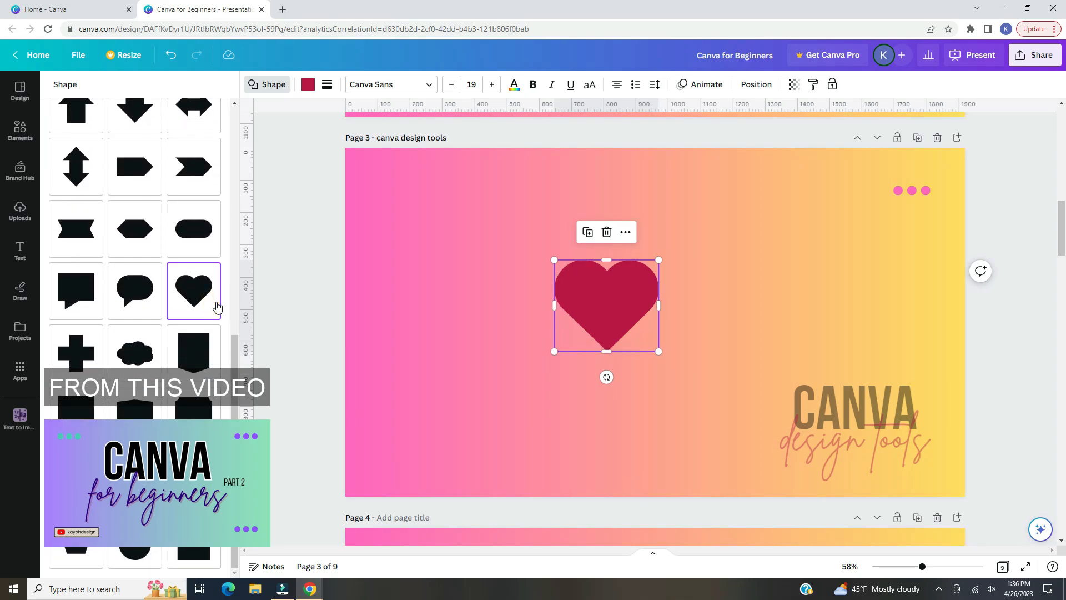
click(243, 303)
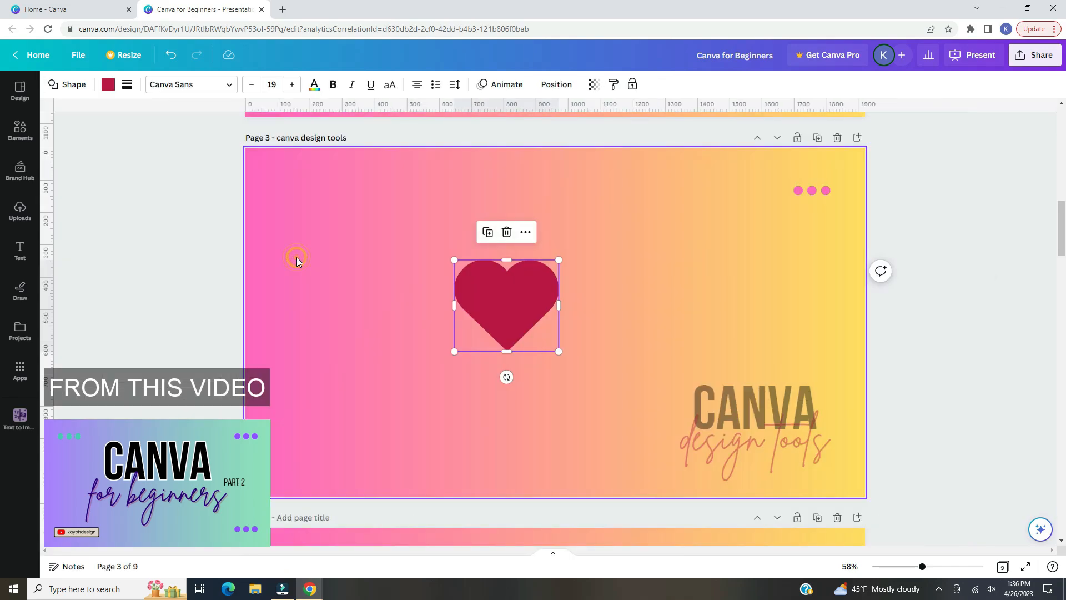
- Set the heart's fill to the dark violet default solid color
click(109, 89)
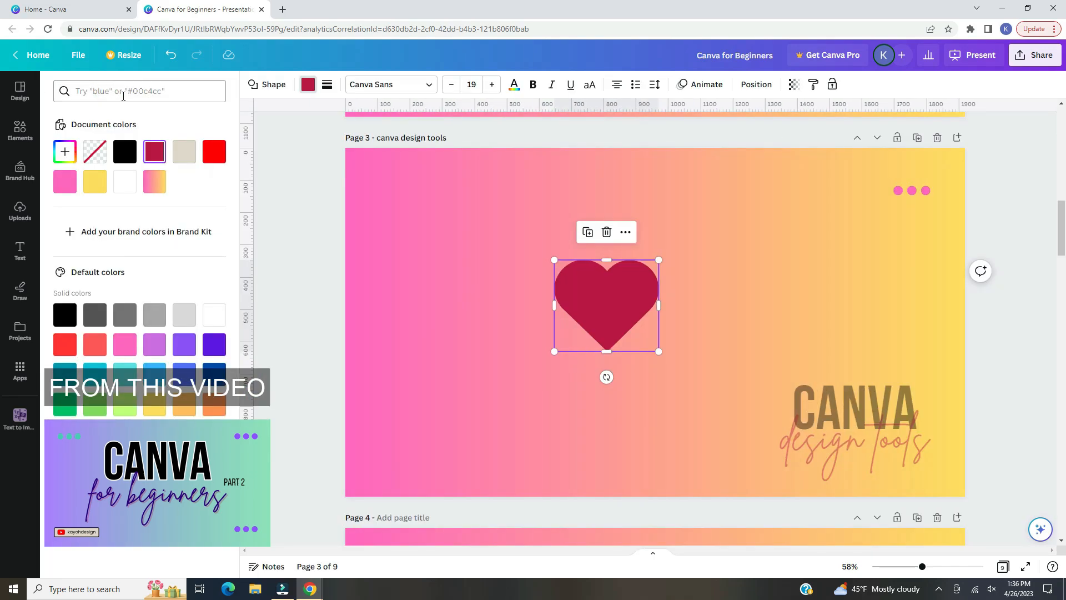
click(214, 346)
key(Escape)
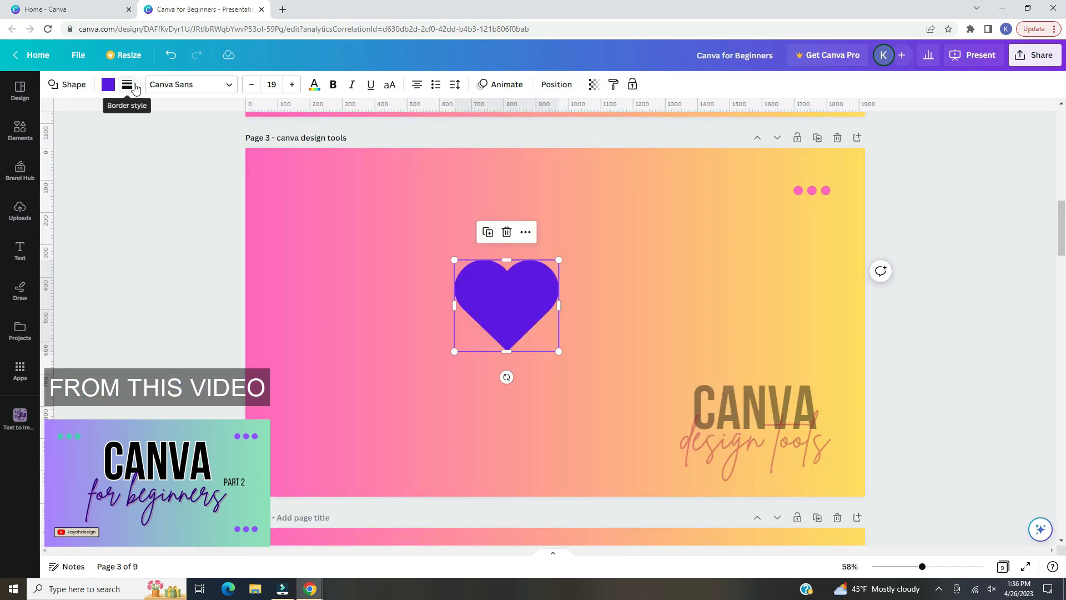
- Give the heart a solid border with a weight of 19 and keep its corner rounding at 0
click(127, 84)
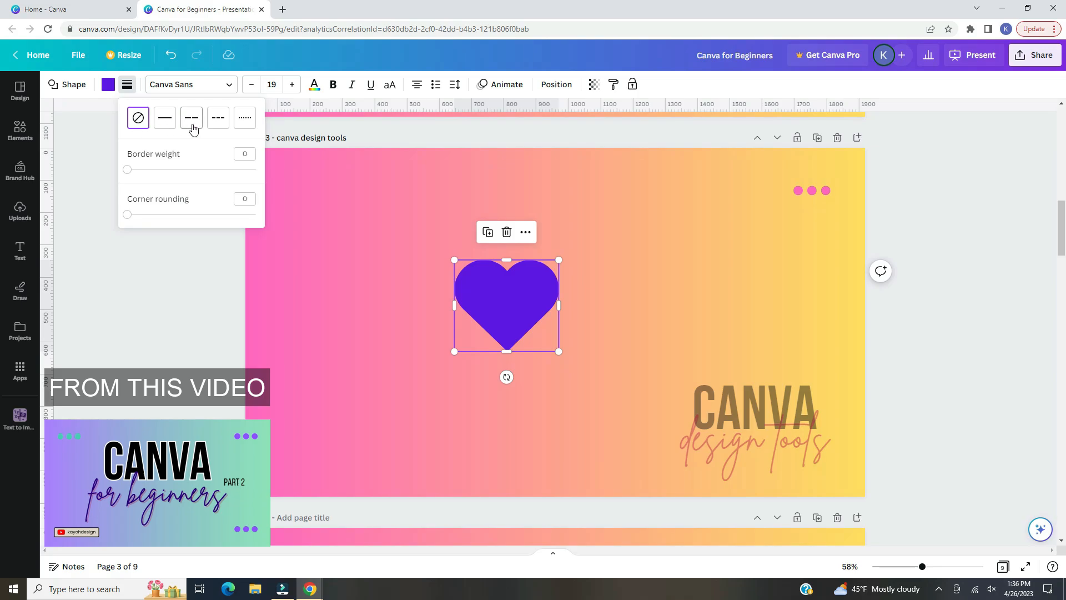
click(163, 126)
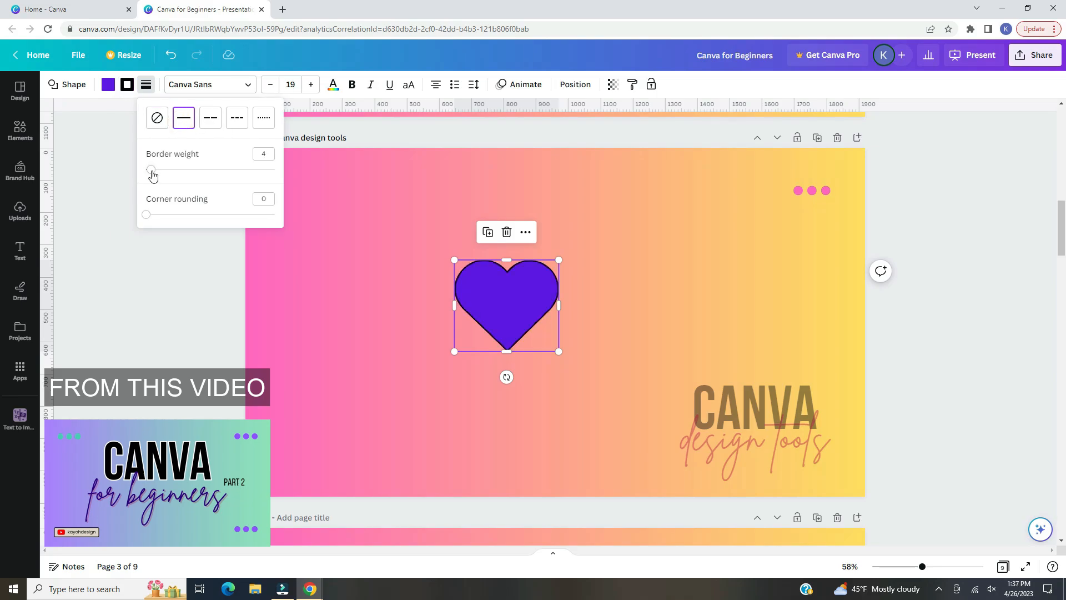
drag(149, 168, 170, 169)
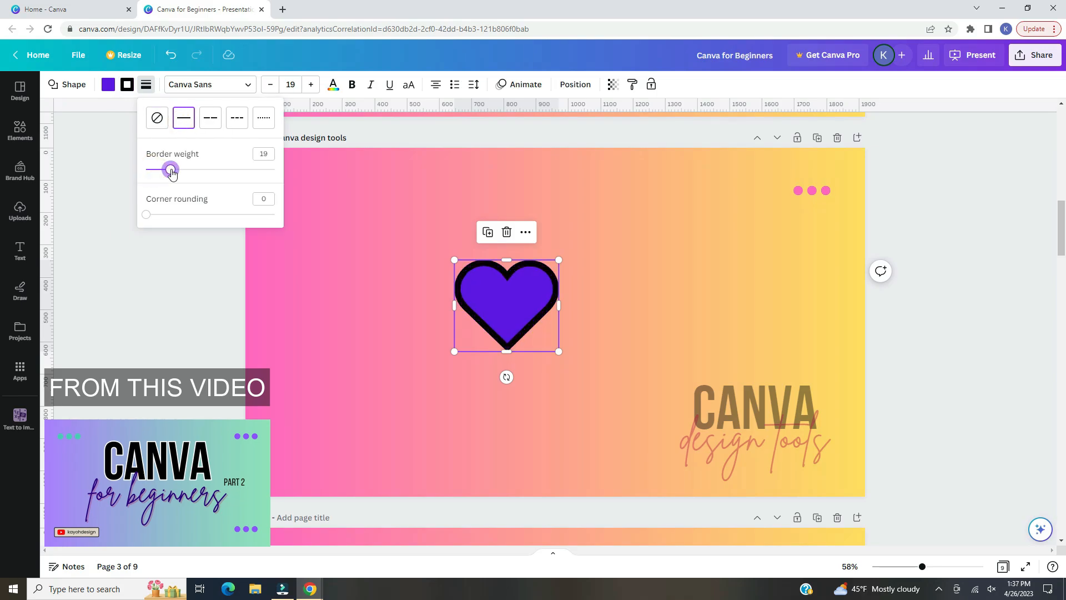
mouse_move(146, 214)
mouse_down()
mouse_move(223, 216)
mouse_move(144, 217)
mouse_up()
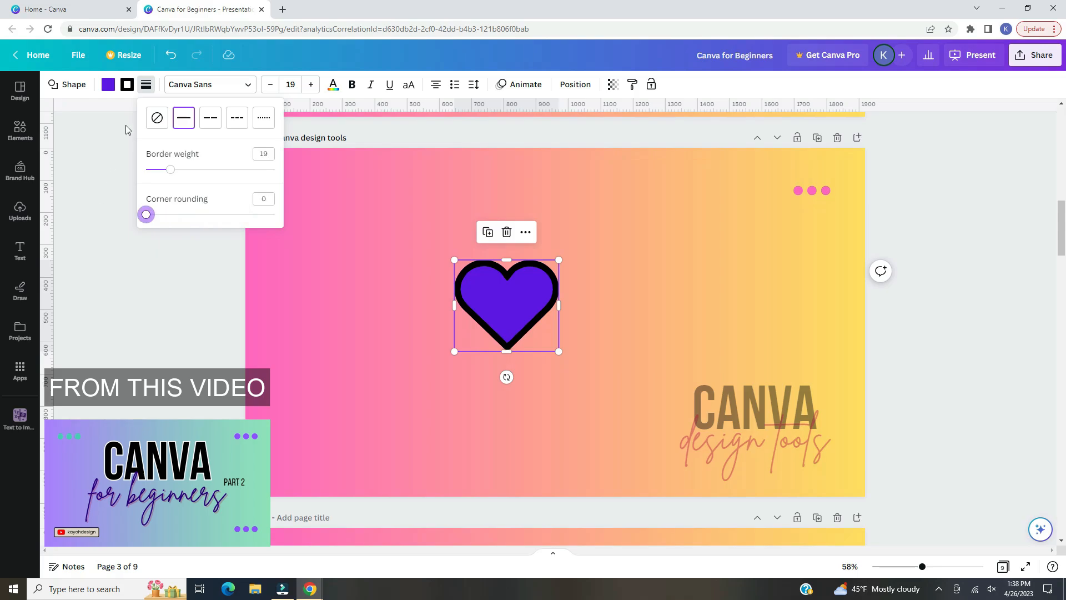
- Change the heart's border to the yellow document color and delete the heart from the page
click(127, 88)
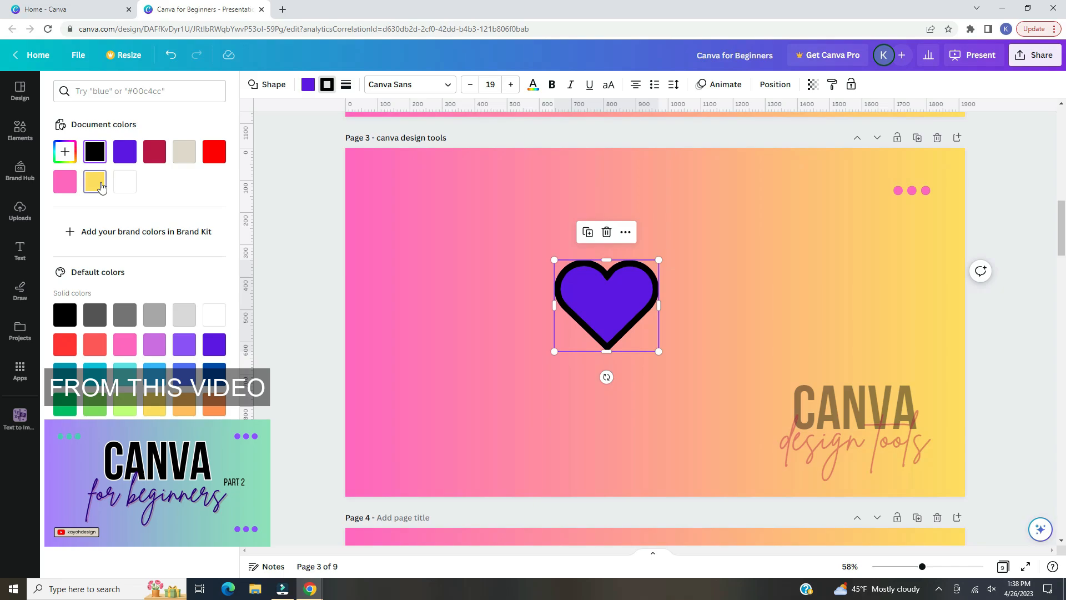
click(95, 182)
key(Escape)
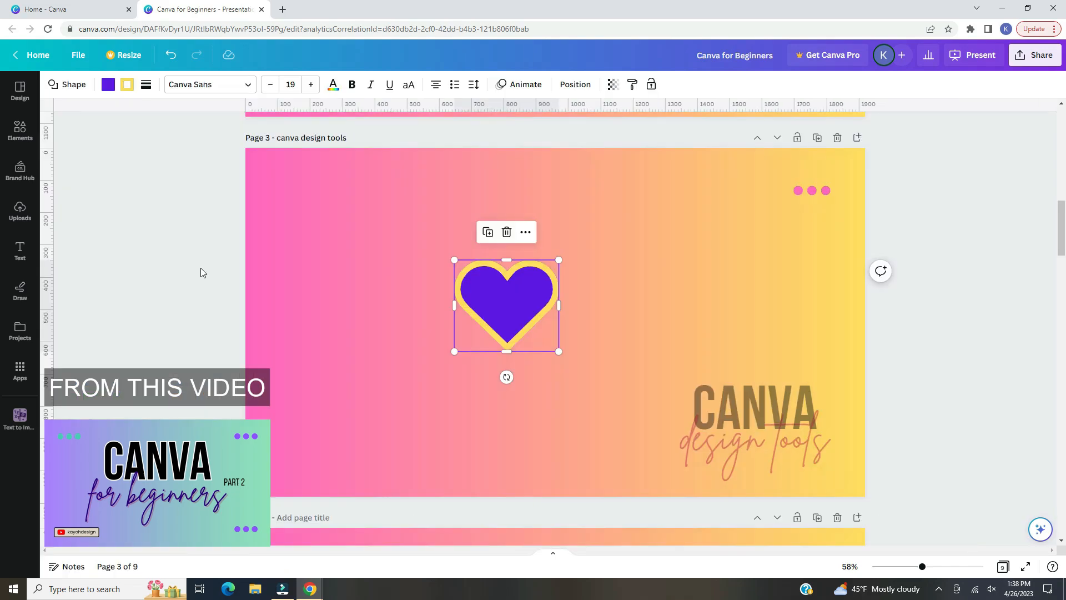
key(Delete)
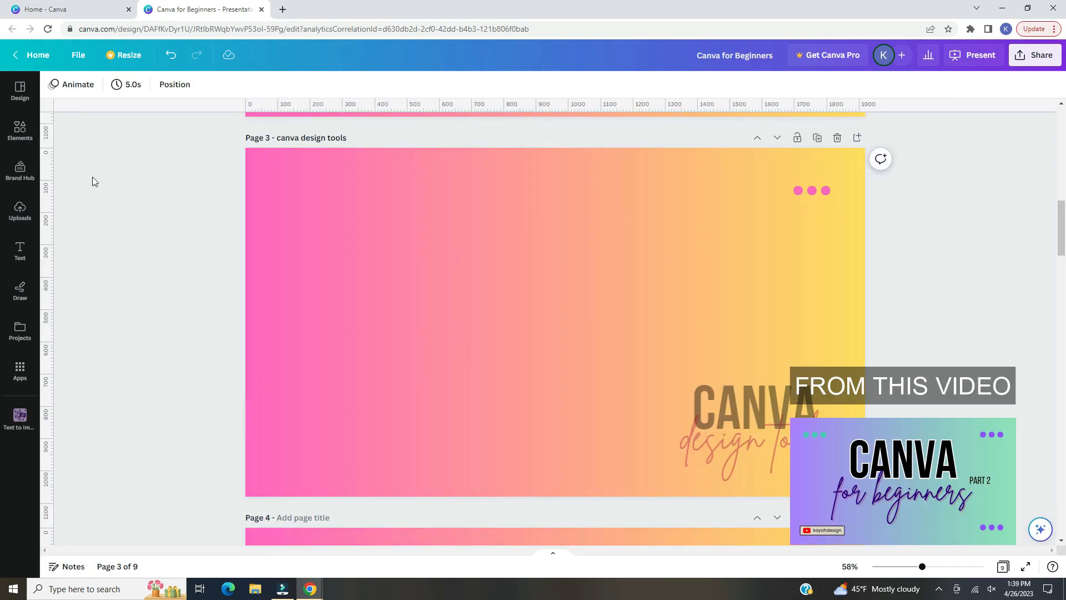
- Browse the graphics collections in the elements library and open the Vintage Journal Tickets collection
click(20, 130)
drag(235, 133, 240, 239)
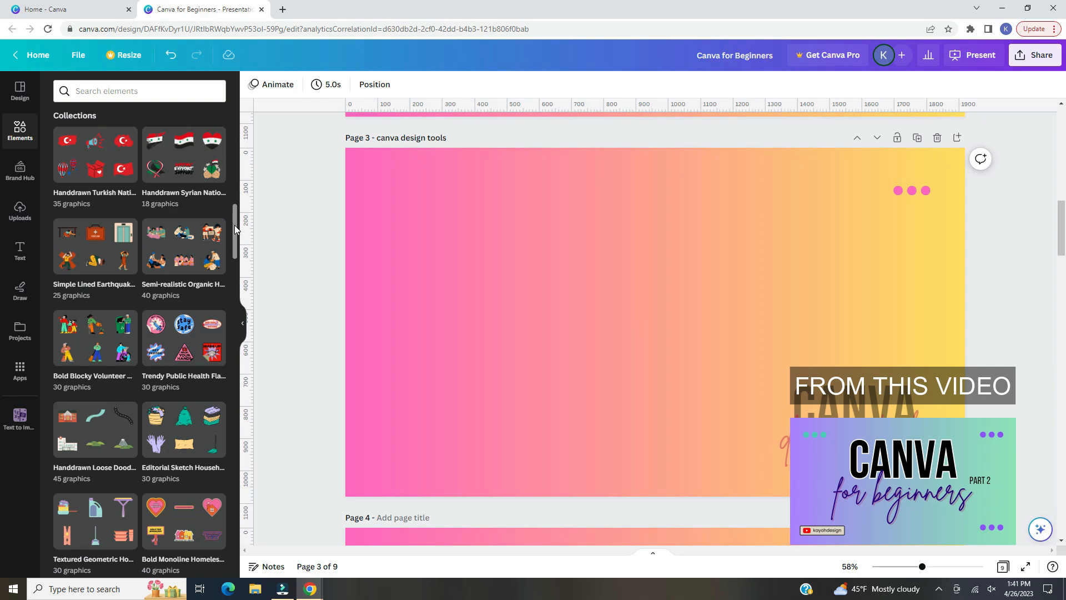
drag(235, 228, 265, 395)
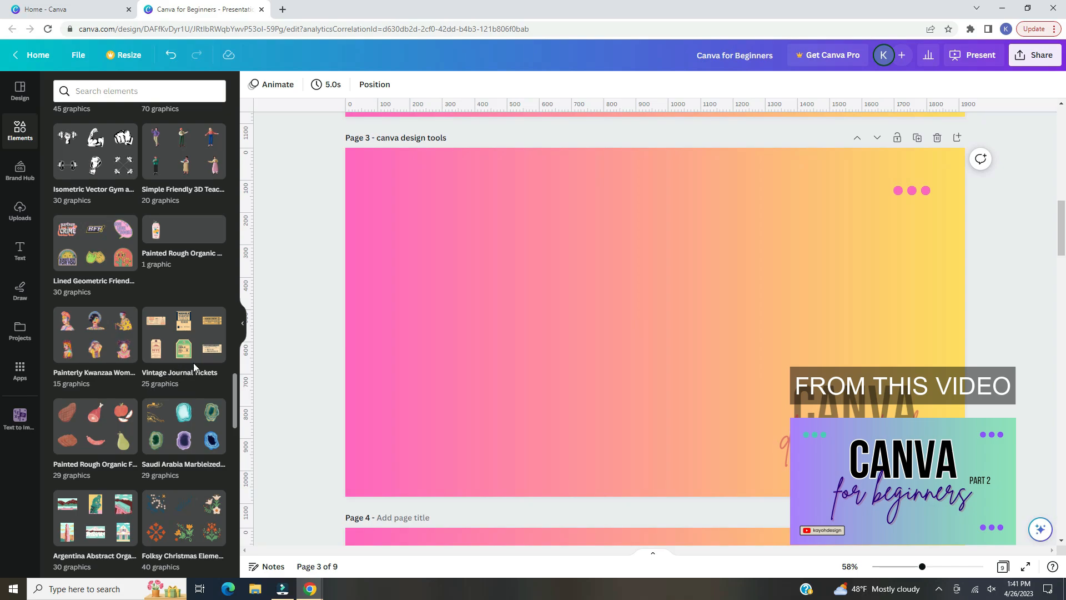
click(210, 360)
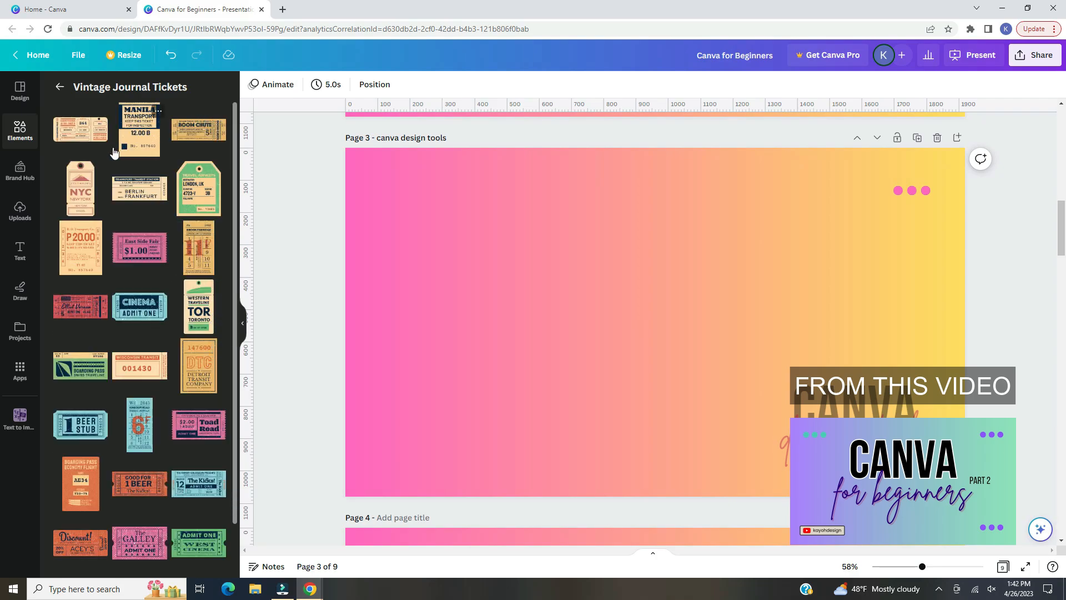
- Insert the Northern Airlines boarding pass, London travel tag and P20.00 transport ticket, arranging them in a row across the page's upper part
click(83, 137)
drag(655, 322, 504, 228)
click(198, 188)
drag(671, 339, 713, 263)
click(80, 340)
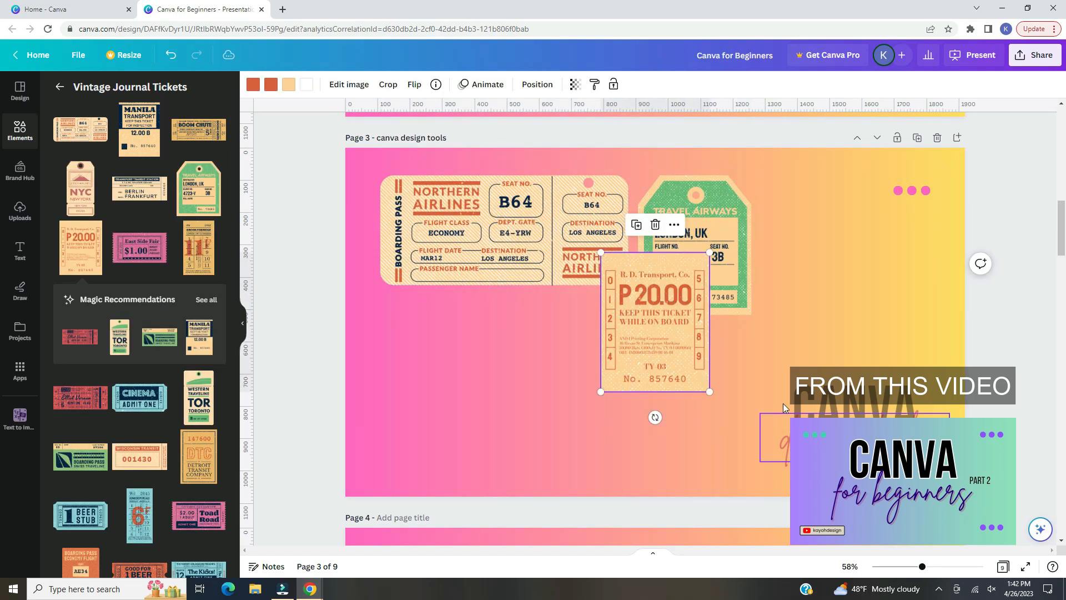
drag(652, 355, 815, 248)
- Insert the Cinema Admit One ticket and the NYC tag, placing them below the boarding pass and the London tag
scroll(86, 415, down, 3)
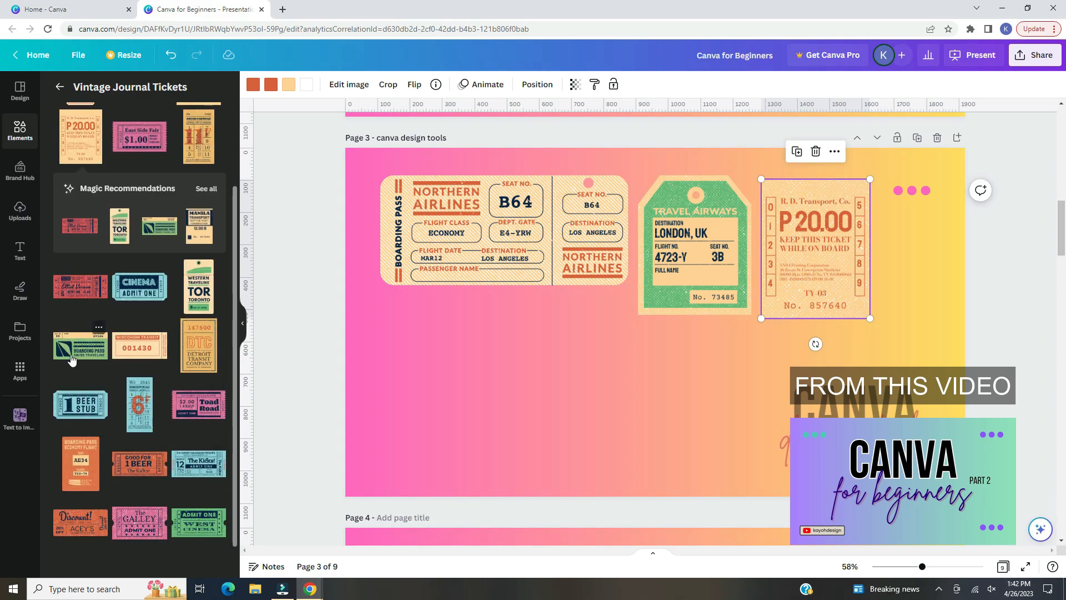
click(139, 286)
drag(660, 317, 510, 355)
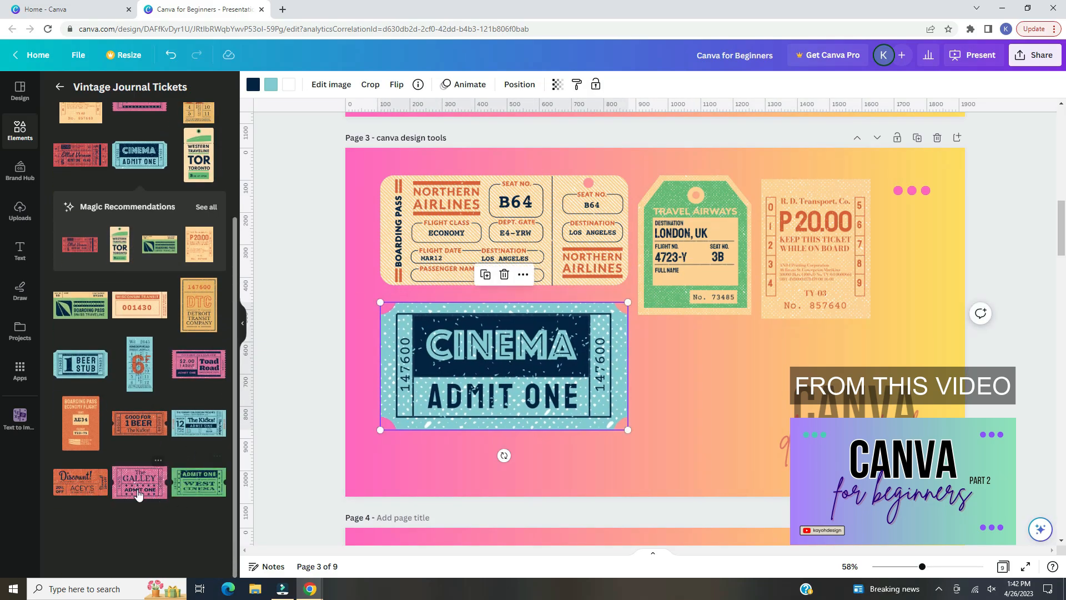
scroll(158, 345, up, 2)
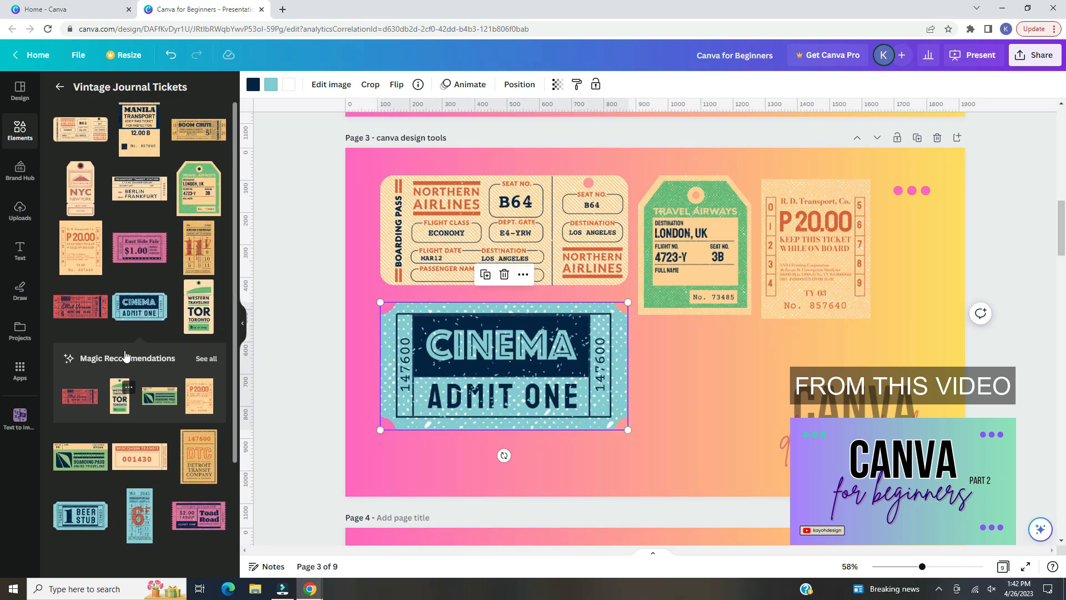
click(81, 189)
drag(648, 331, 674, 403)
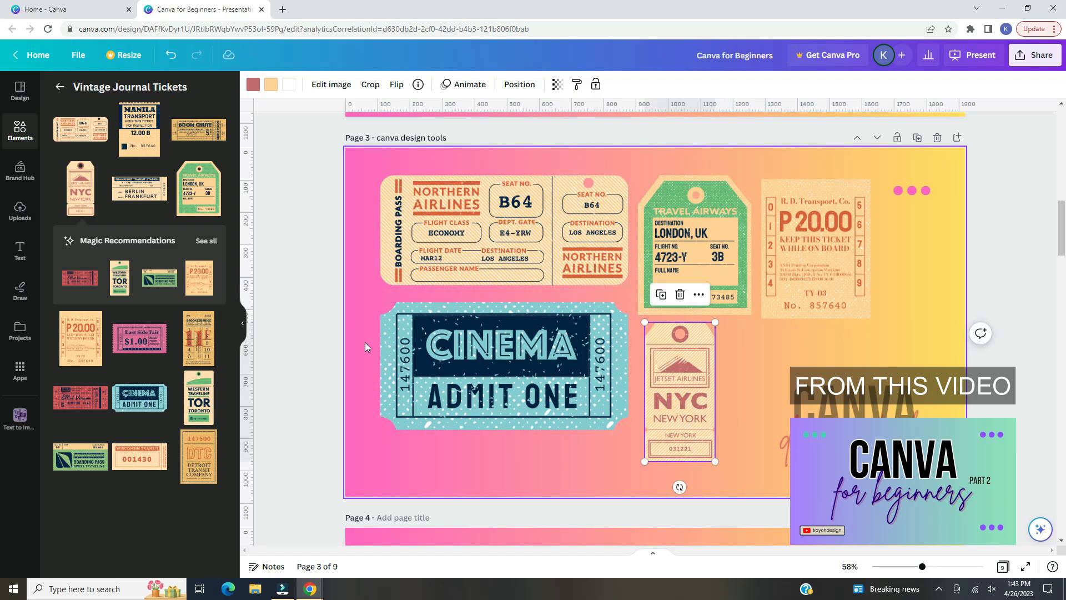
click(243, 322)
click(225, 165)
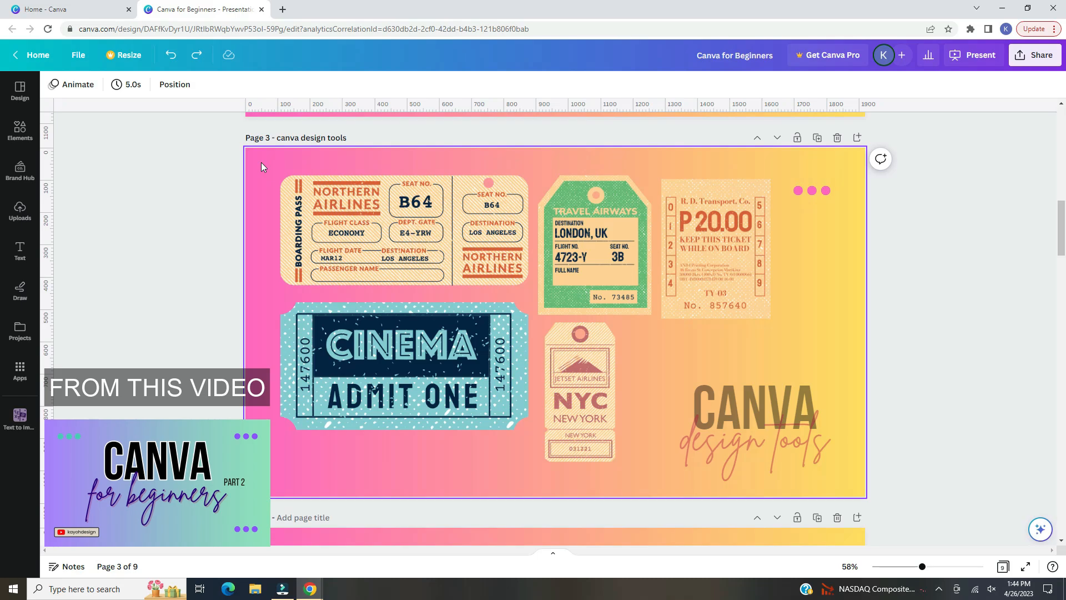
- Select all five tickets together and shift them slightly down and to the right
drag(261, 163, 700, 355)
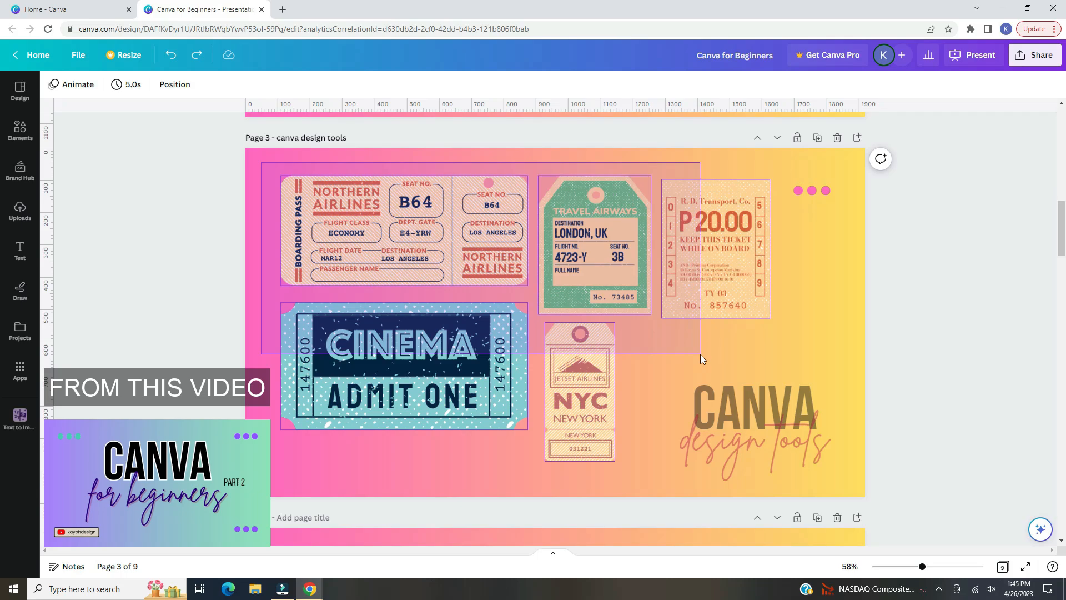
drag(700, 354, 700, 354)
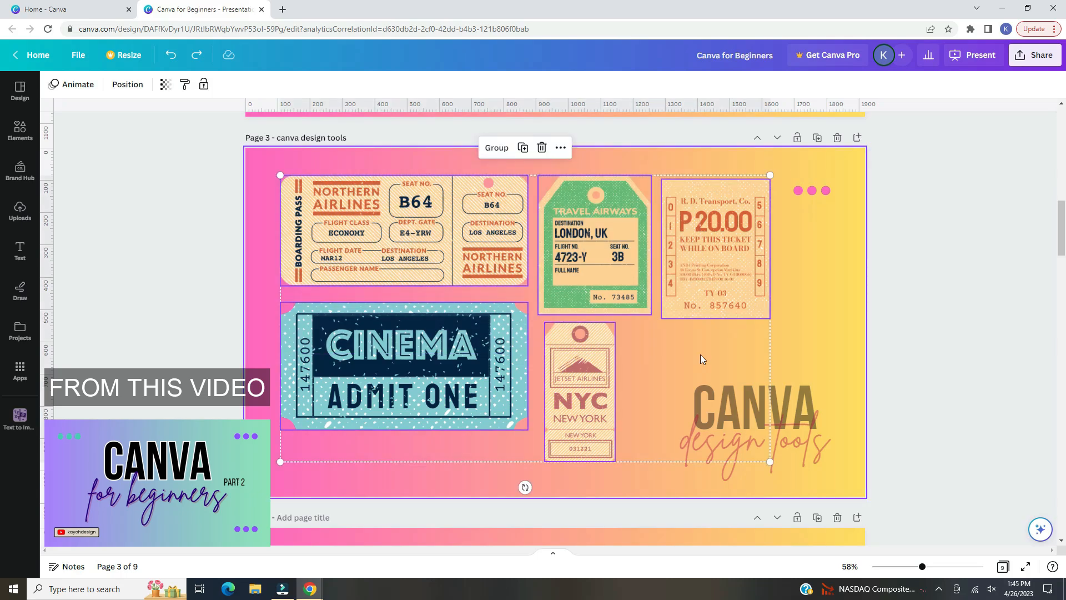
drag(578, 294, 579, 295)
key(ctrl+z)
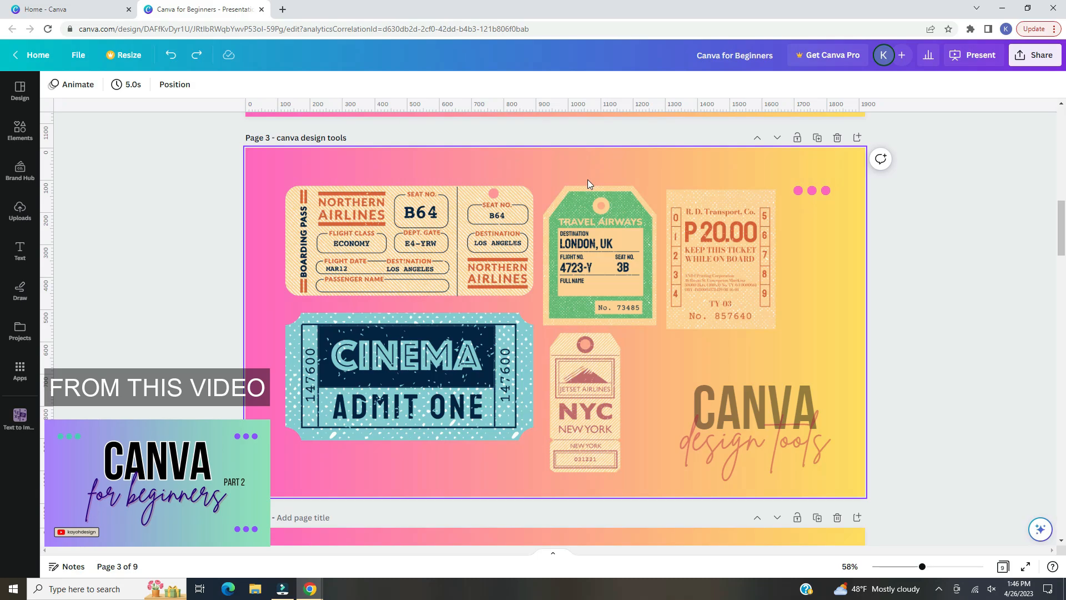
- Select the London, P20.00, Cinema and NYC tickets together and delete them, leaving out the boarding pass
click(567, 208)
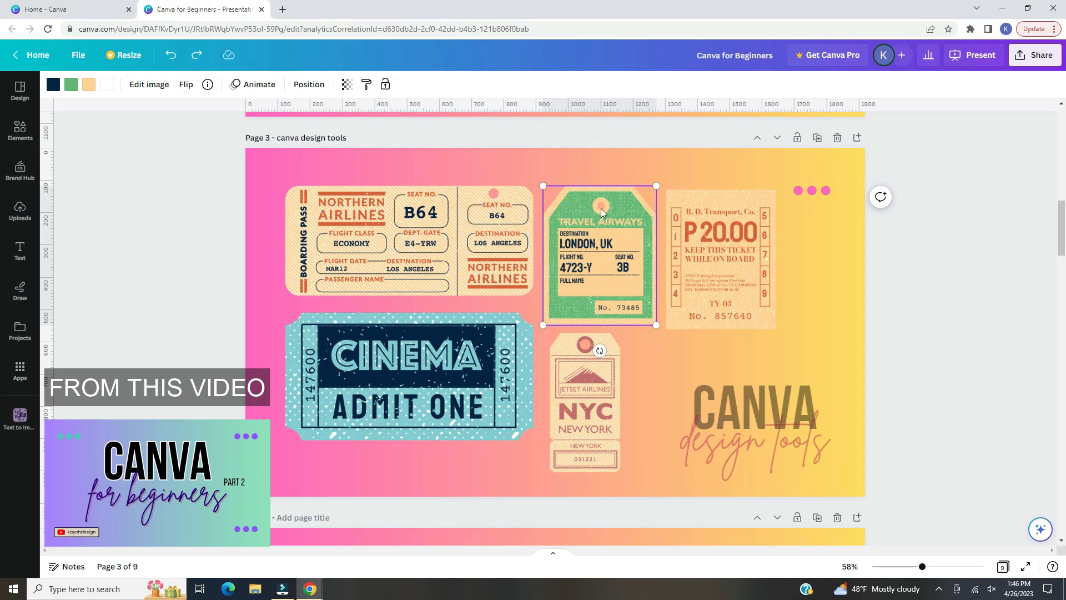
shift+click(696, 196)
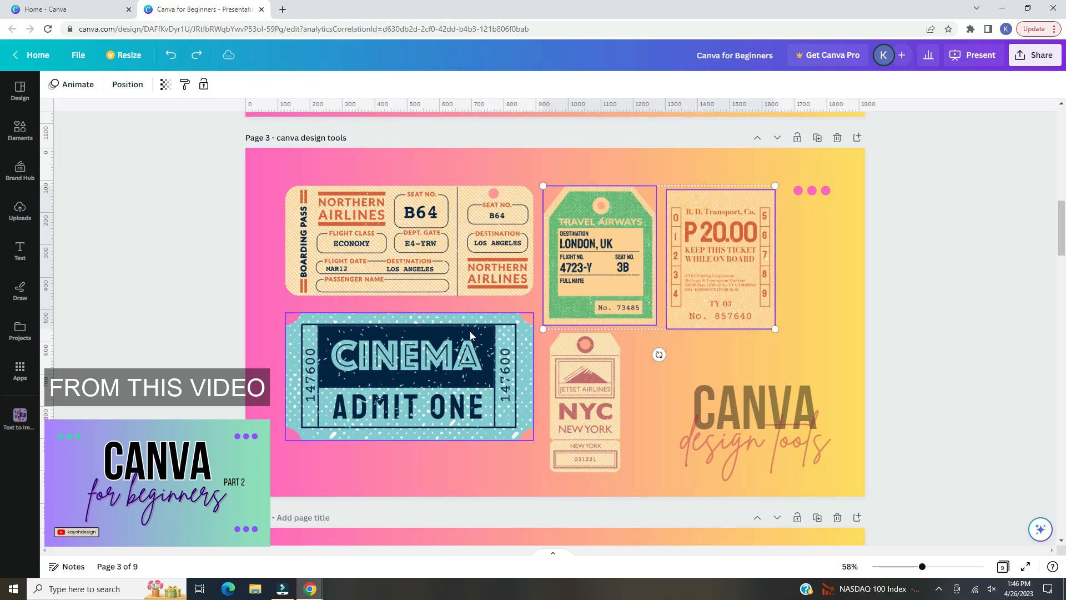
shift+click(529, 345)
shift+click(560, 351)
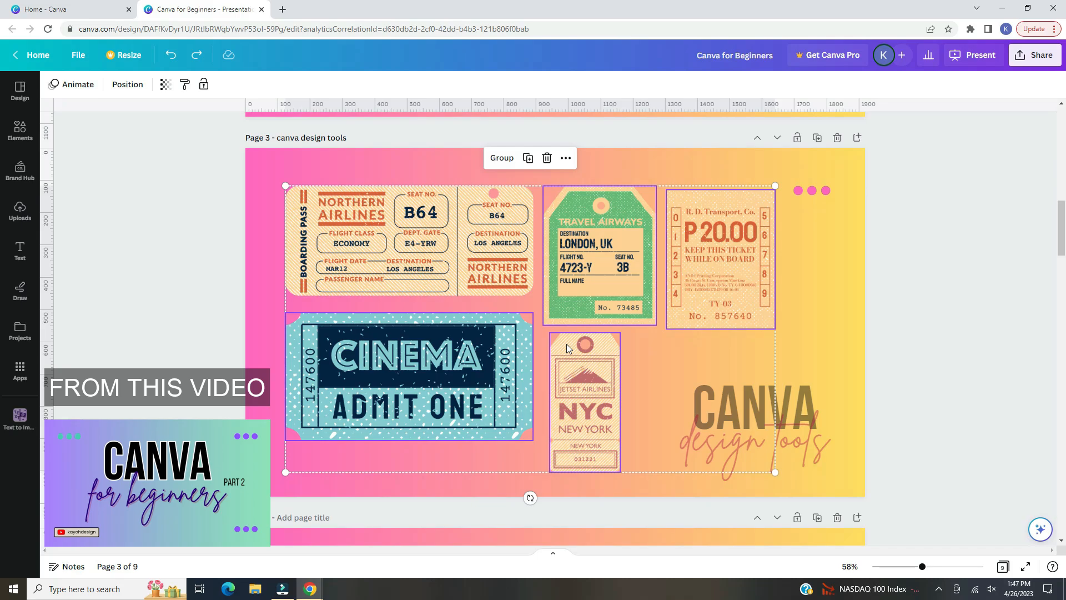
key(Delete)
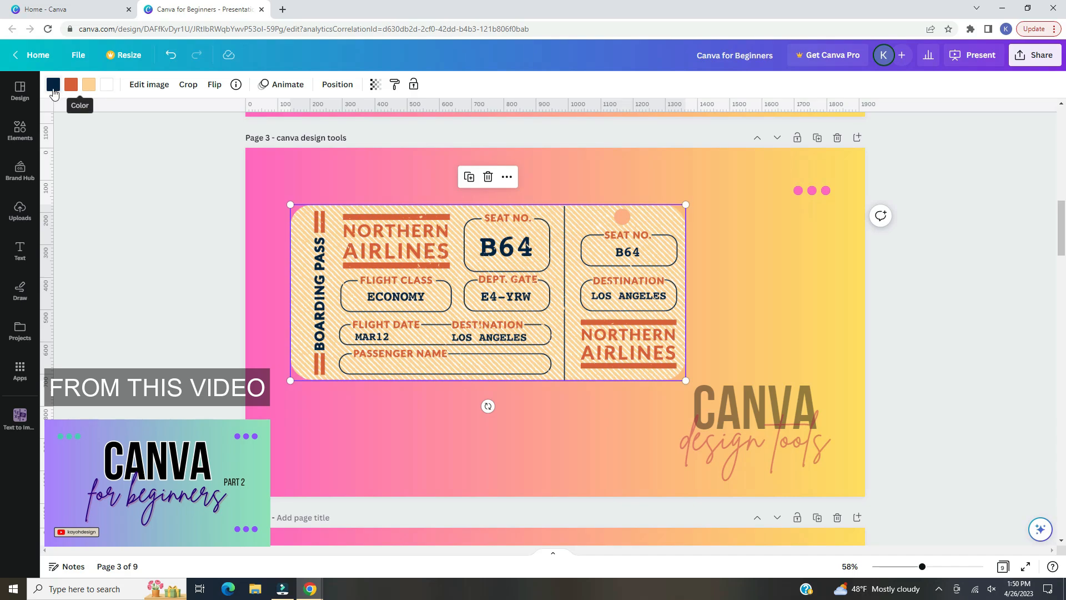
- Recolor the boarding pass, changing its orange parts to the crimson document color and its cream background to light gray
click(72, 93)
click(154, 151)
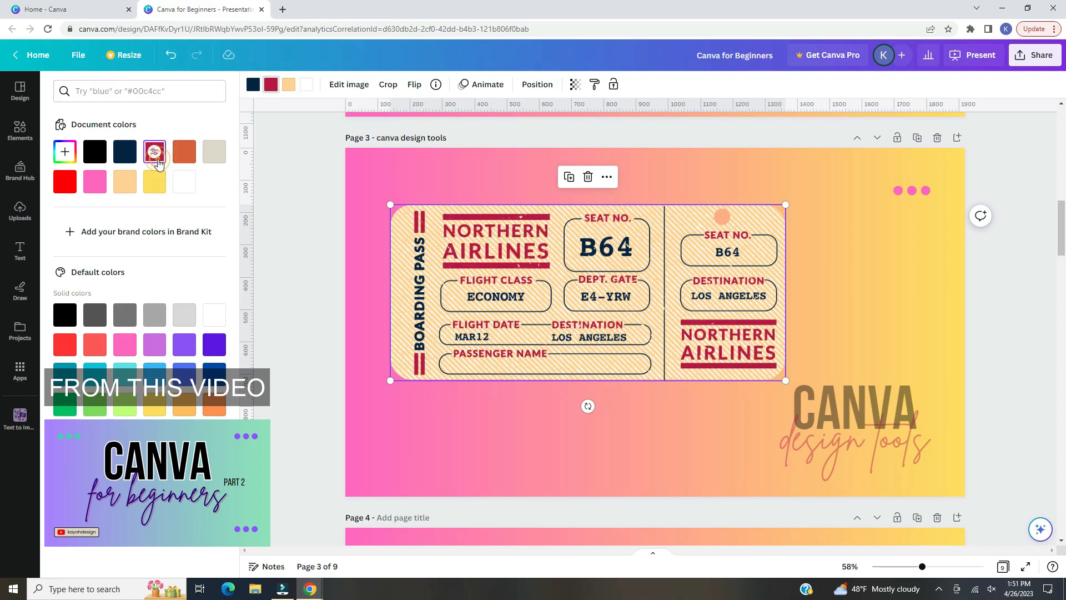
click(289, 85)
click(184, 315)
click(279, 150)
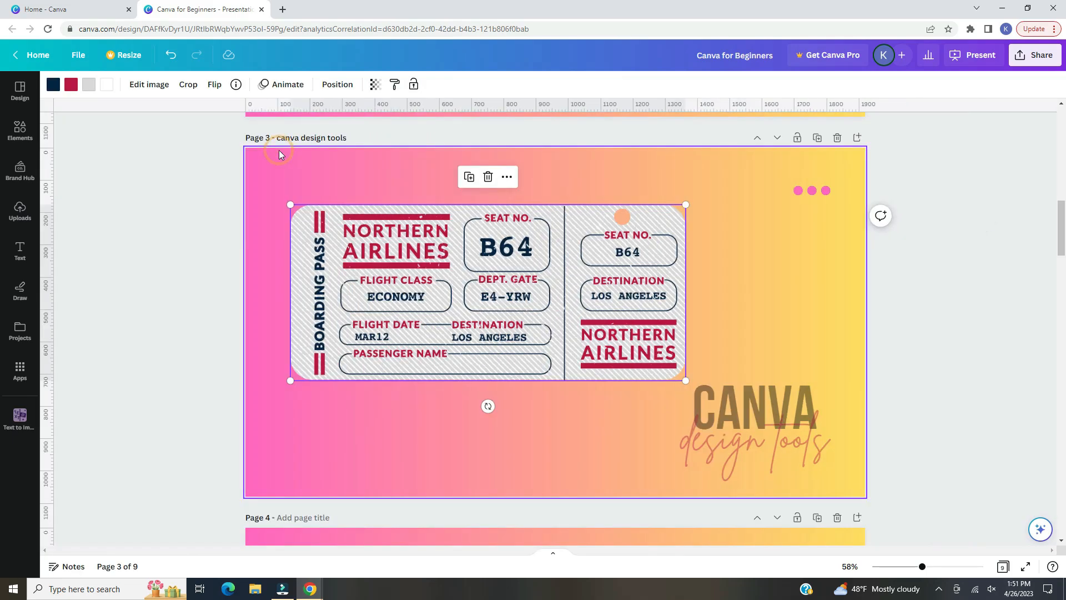